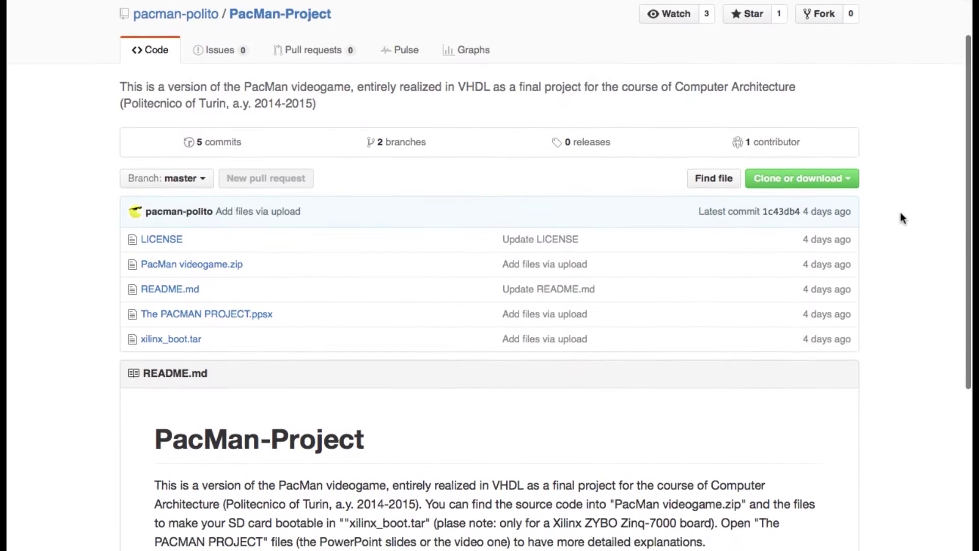
scroll(901, 212, "down", 3)
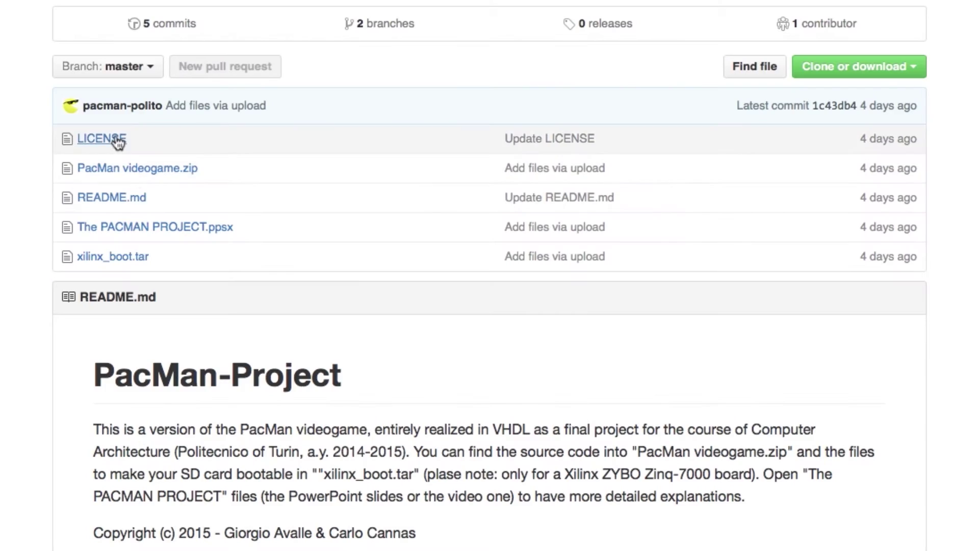
- View the PacMan-Project LICENSE file with its MIT License text
left_click(101, 138)
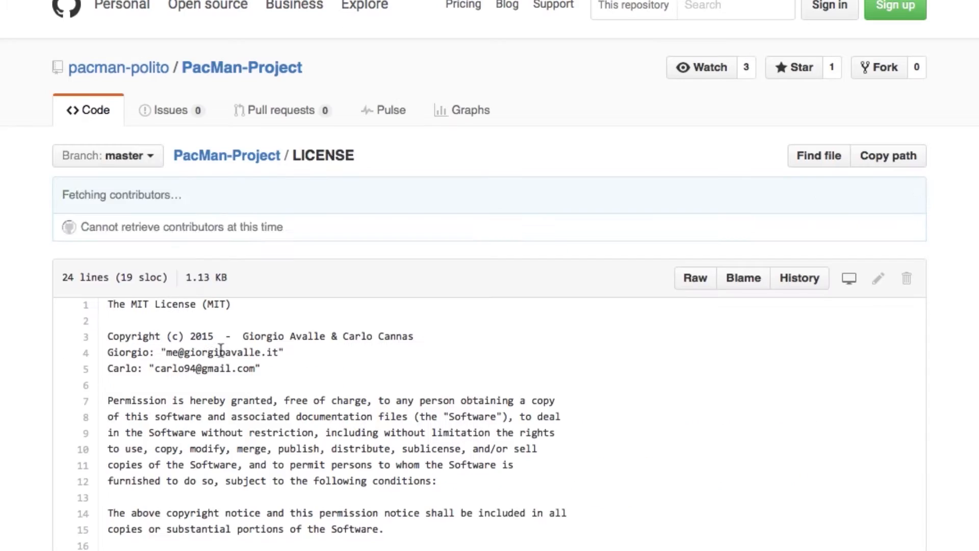